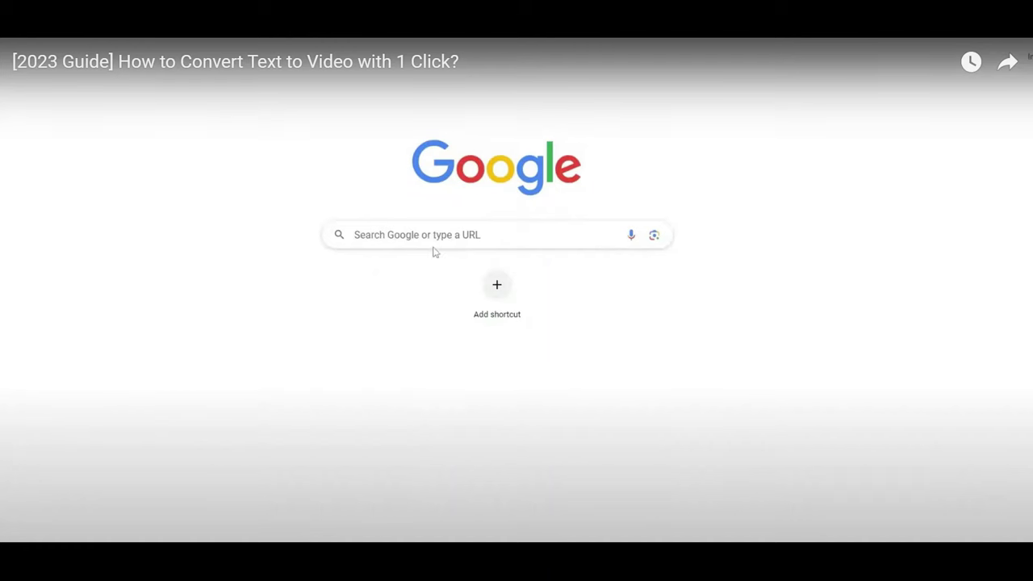
# Search Google for "imyfone Novi AI" and open the official iMyFone Novi AI site from the results
pyautogui.click(437, 232)
pyautogui.write('imyfone Novi AI')
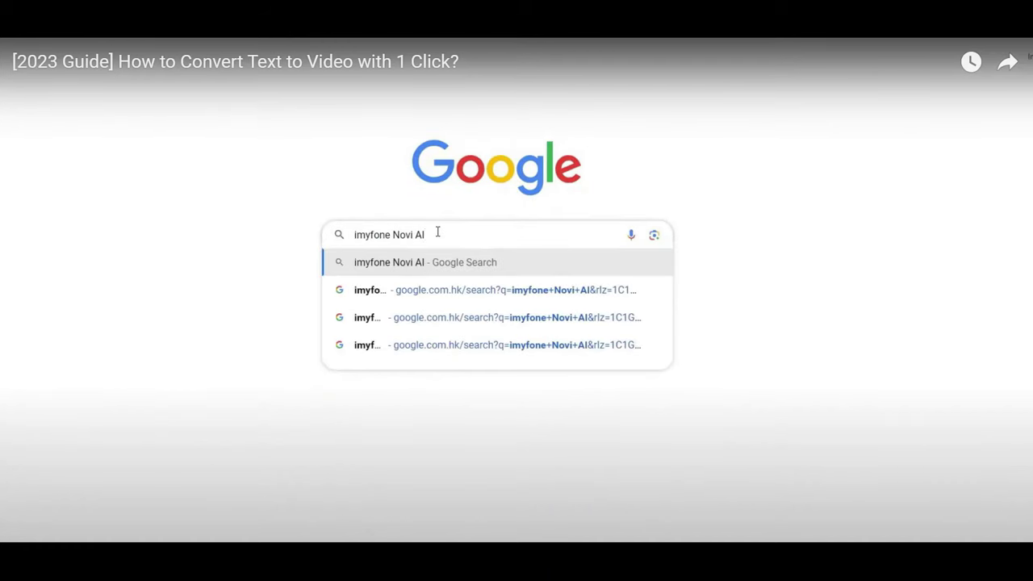
pyautogui.press('Return')
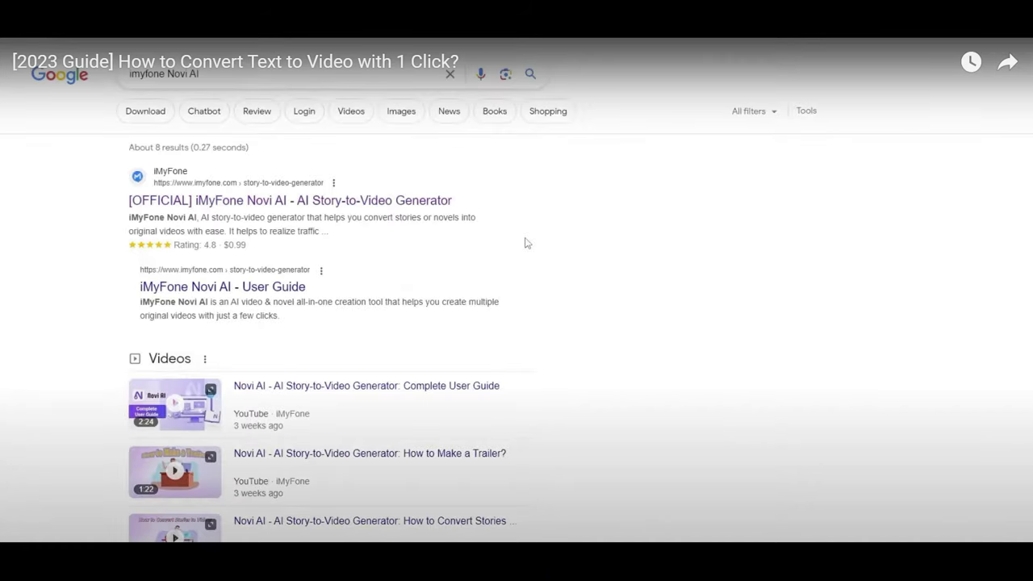
pyautogui.click(375, 202)
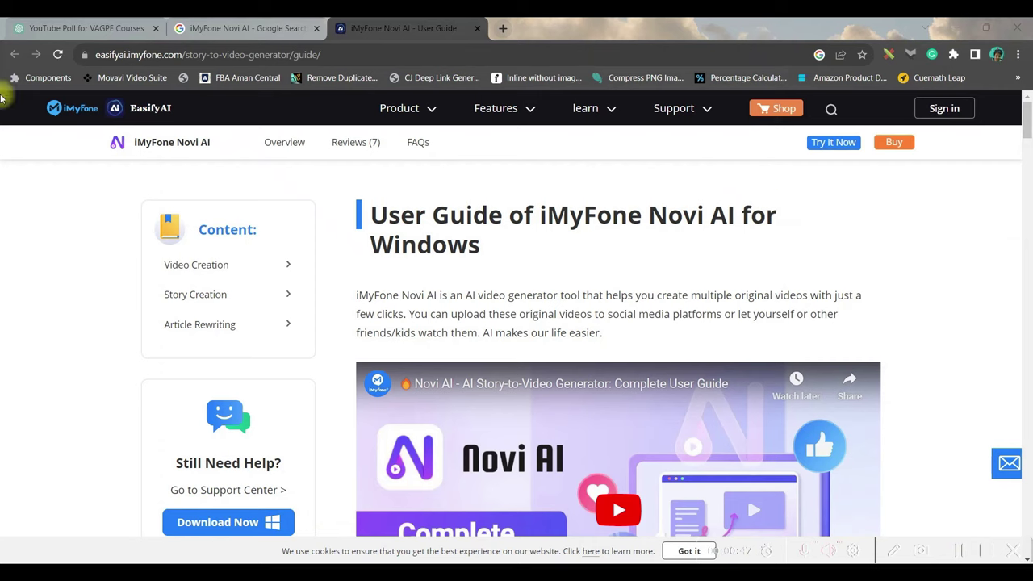
pyautogui.moveTo(400, 108)
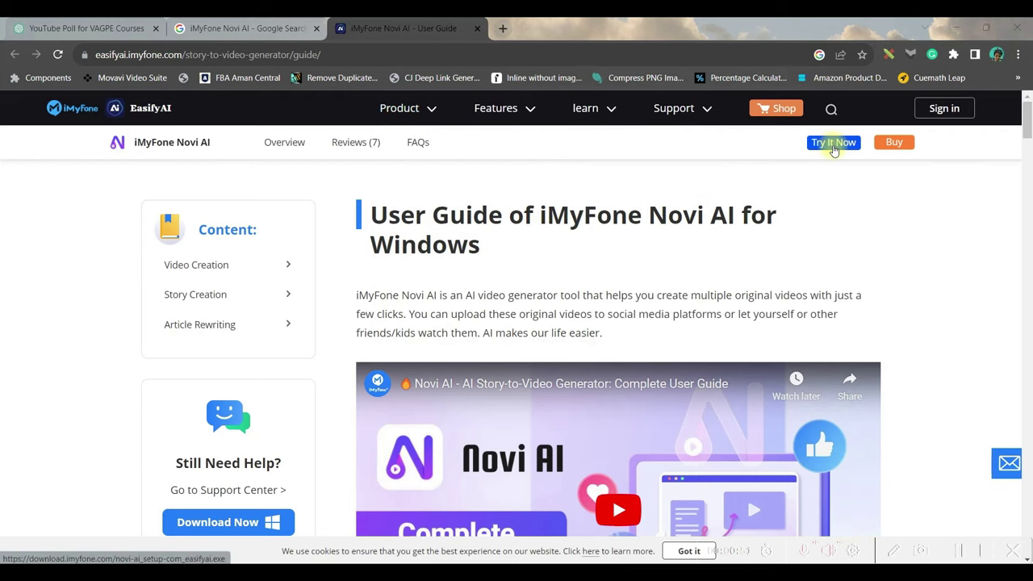
pyautogui.scroll(-2, 277, 456)
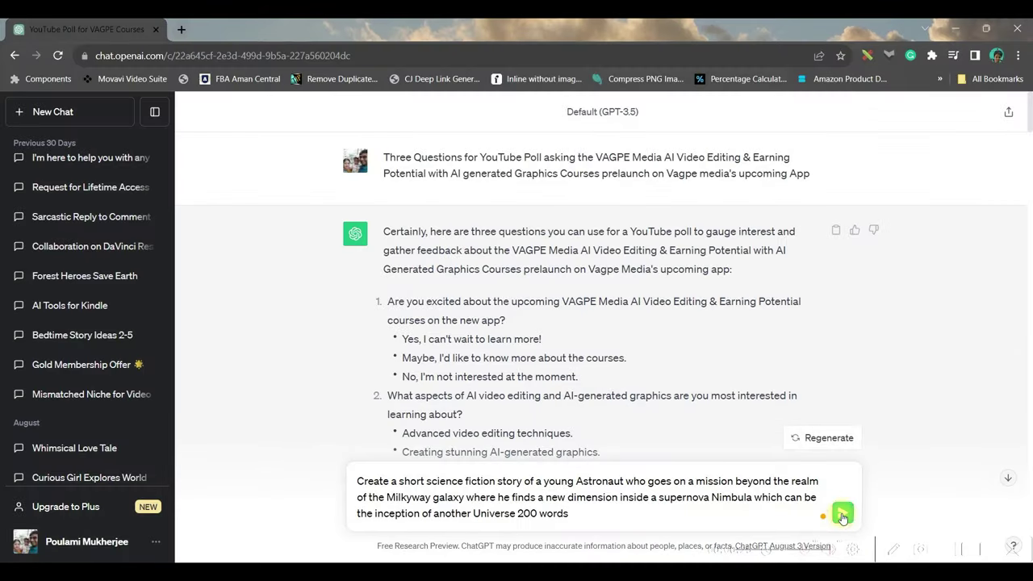
# In ChatGPT, submit the prompt for a 200-word science fiction story about a young Astronaut and select the generated text
pyautogui.click(842, 515)
pyautogui.scroll(-15, 816, 419)
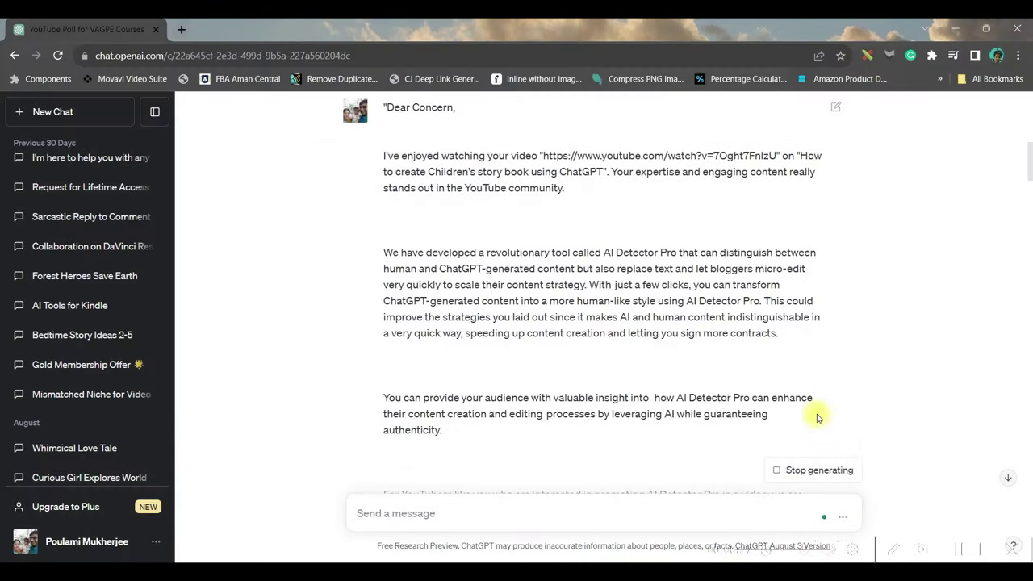
pyautogui.scroll(-5, 819, 410)
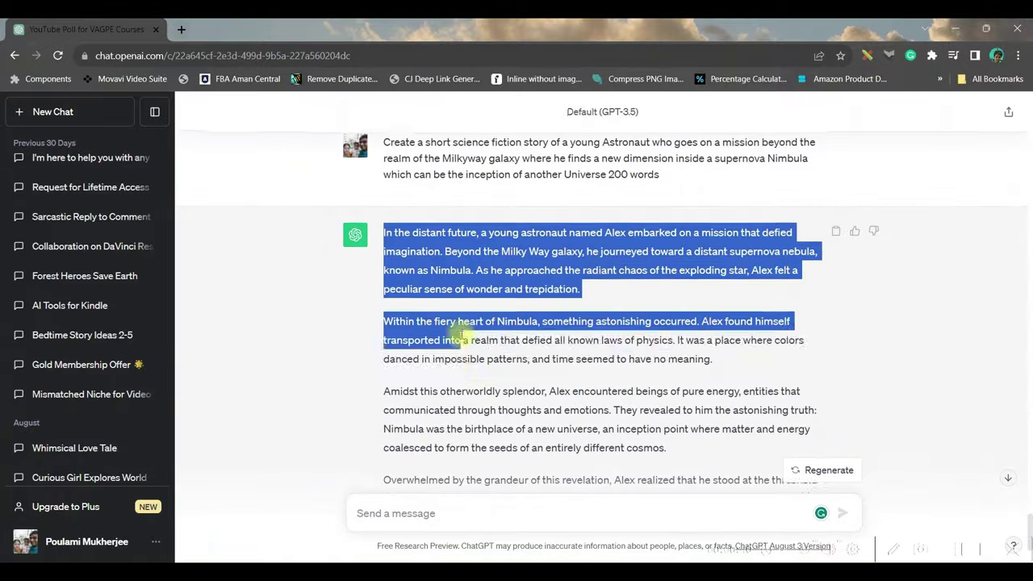
pyautogui.moveTo(422, 327); pyautogui.dragTo(691, 414)
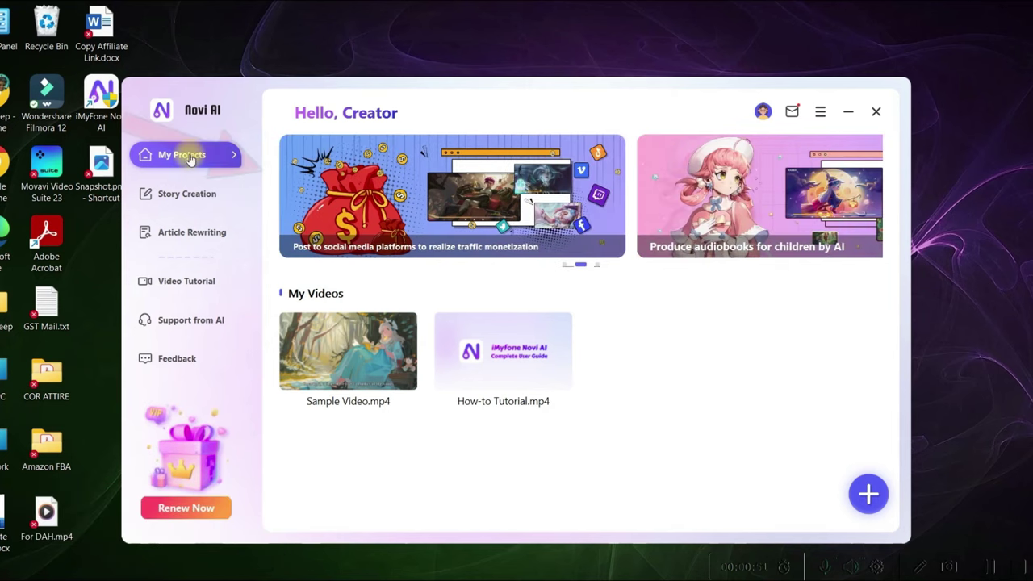
# In Novi AI, start a new video project and paste the copied astronaut story as its text
pyautogui.click(869, 493)
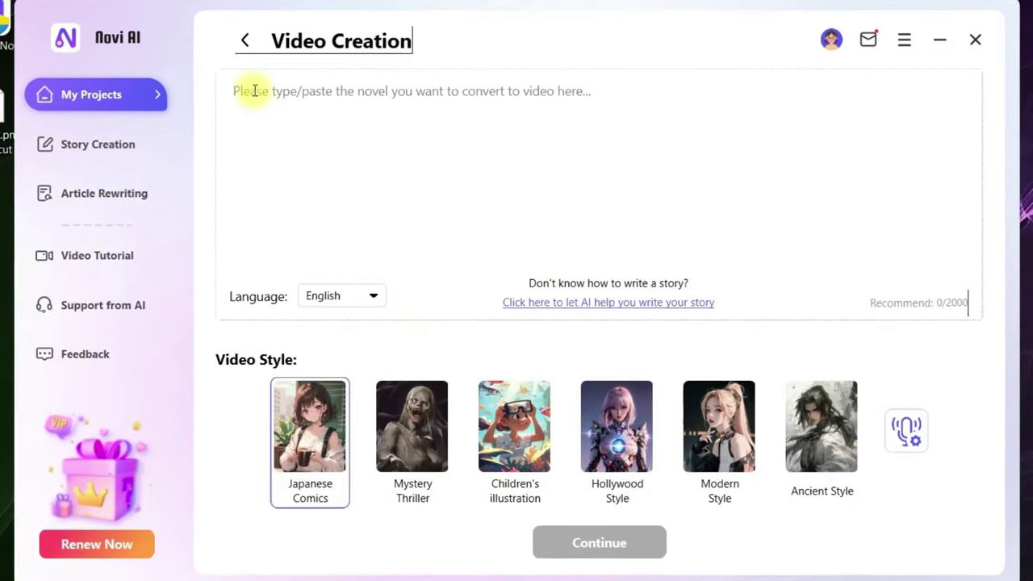
pyautogui.click(703, 190)
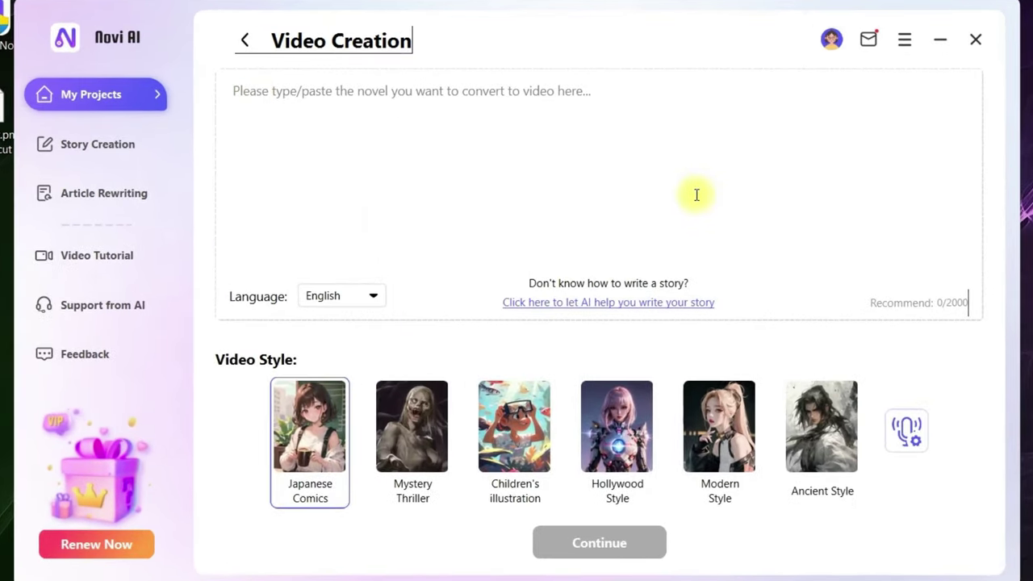
pyautogui.hotkey('ctrl', 'v')
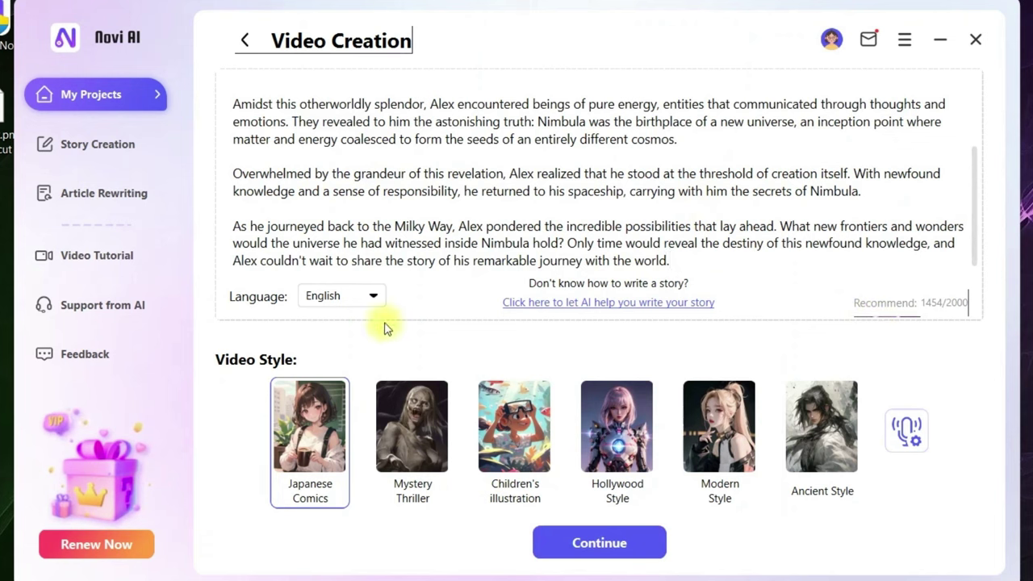
# Set the video language to English and choose Hollywood Style as the video style
pyautogui.click(373, 296)
pyautogui.click(330, 336)
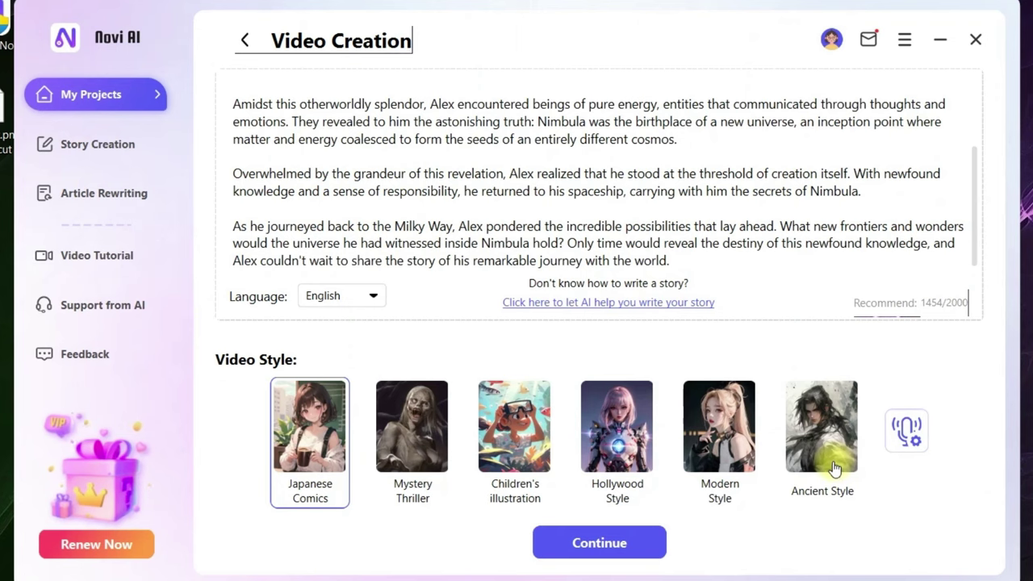
pyautogui.click(613, 441)
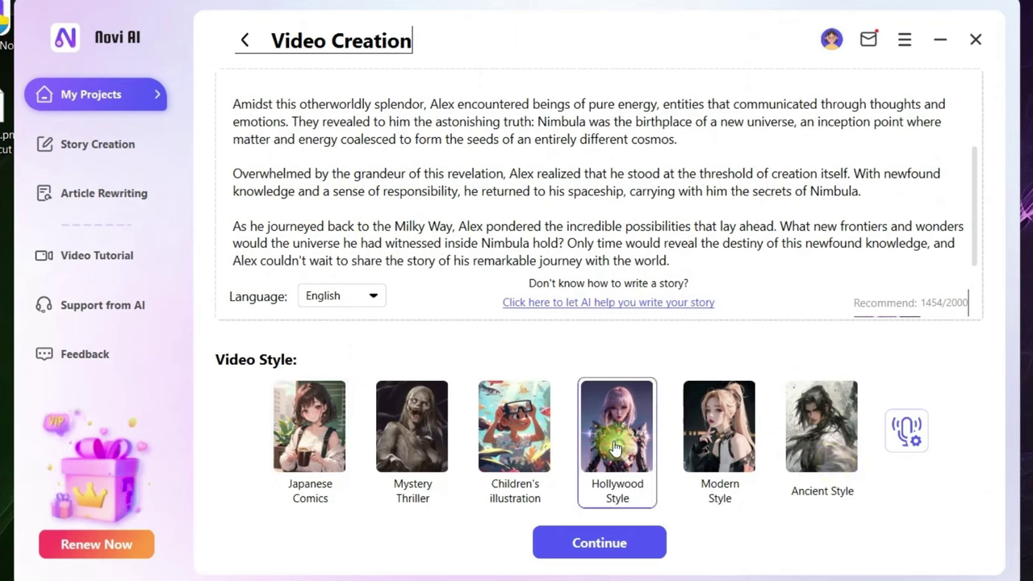
# Set the dubber to Bowen and the background music to Mysterious Suspense BGM
pyautogui.click(908, 434)
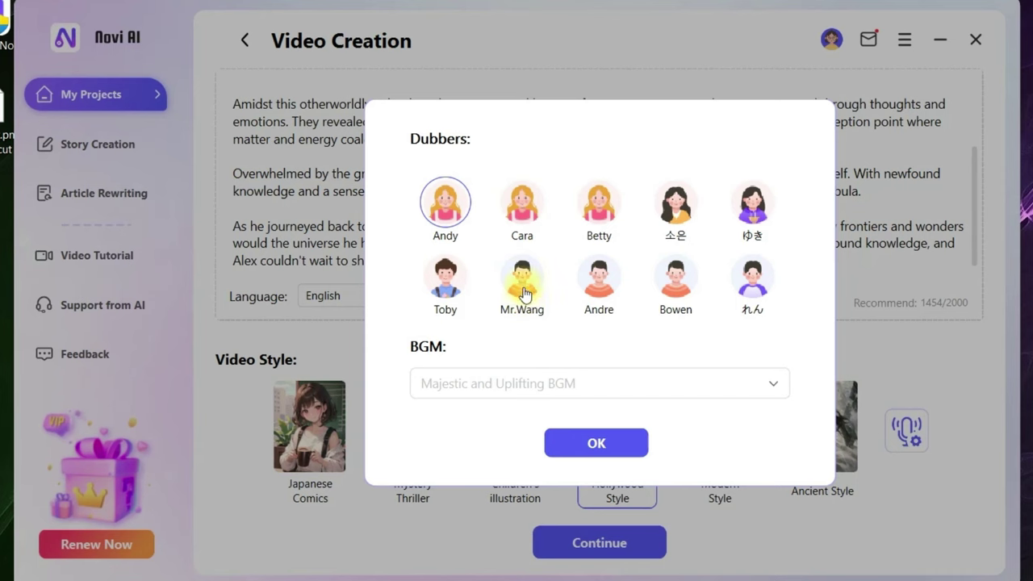
pyautogui.click(443, 291)
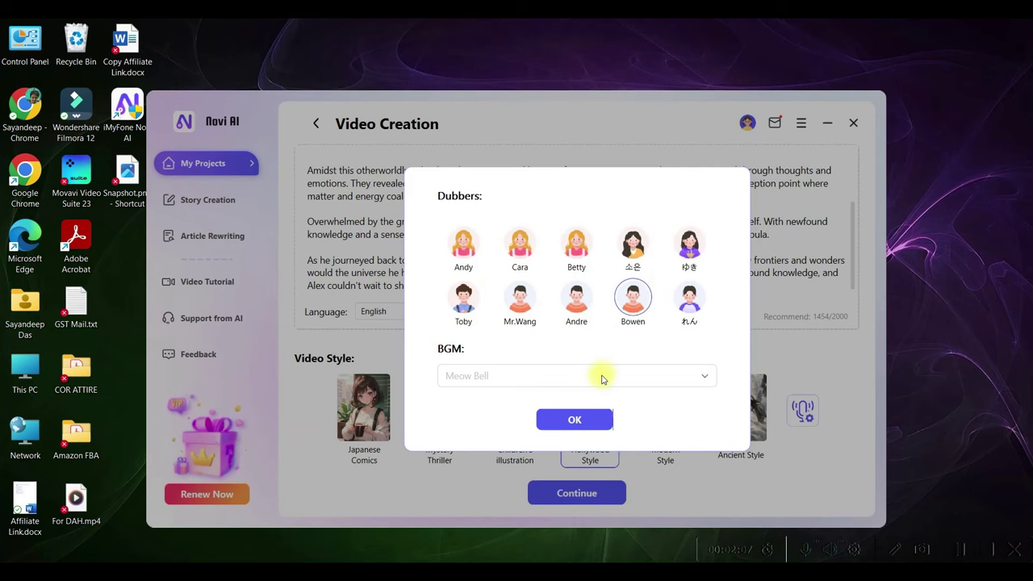
pyautogui.click(601, 377)
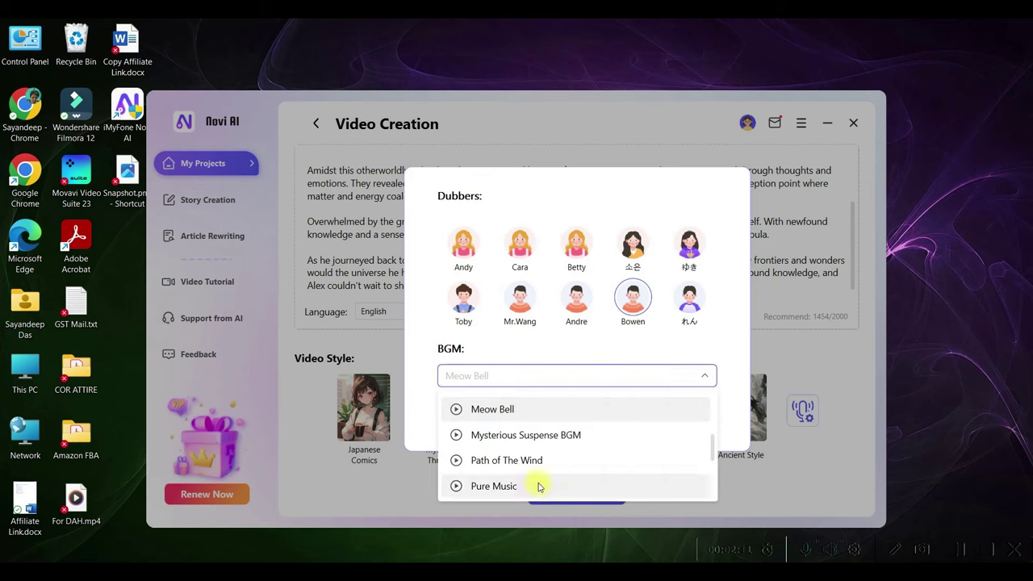
pyautogui.click(533, 434)
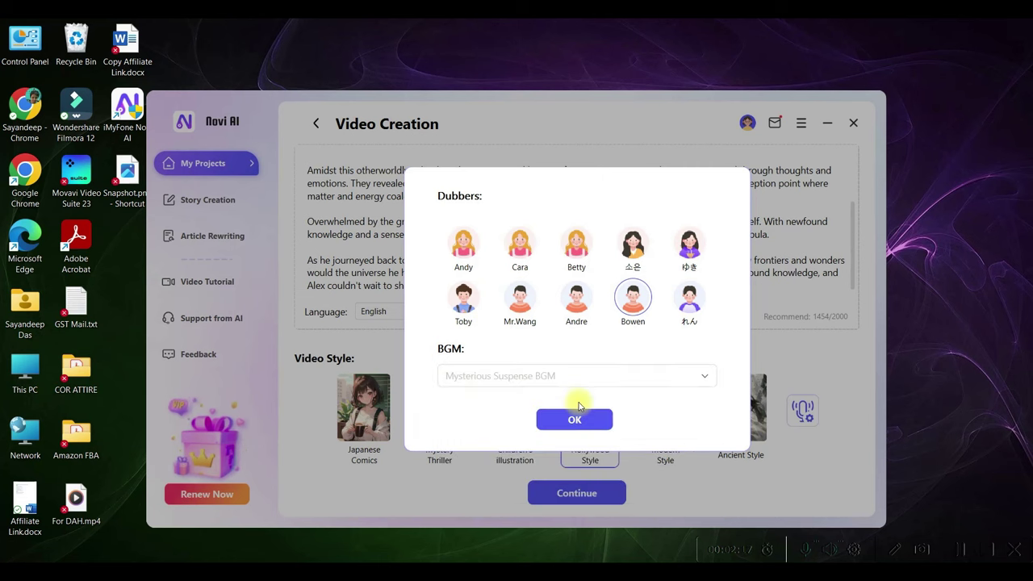
pyautogui.click(578, 421)
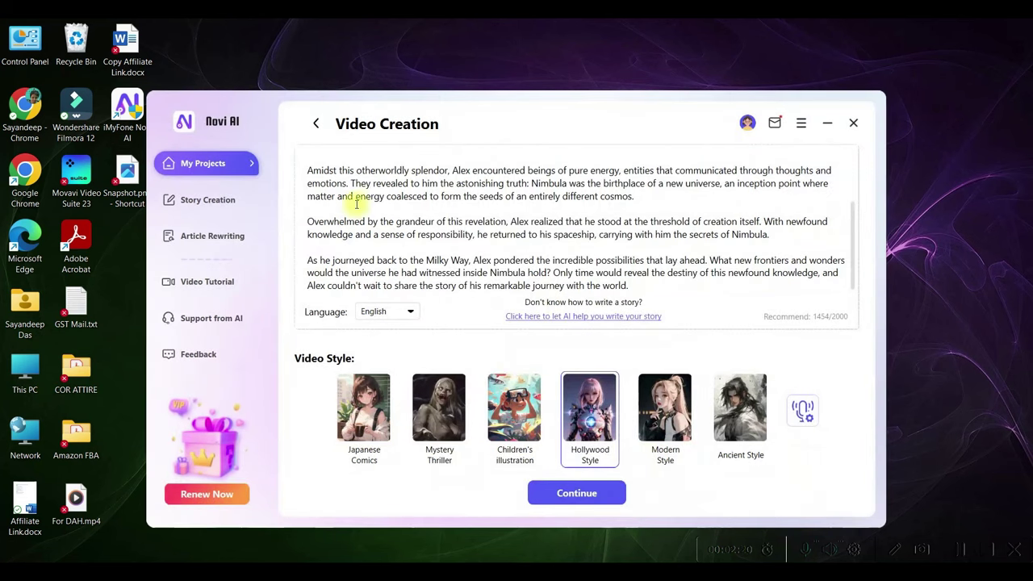
# Name the output video Young Astronaut, start generating it and return to the home page
pyautogui.click(589, 494)
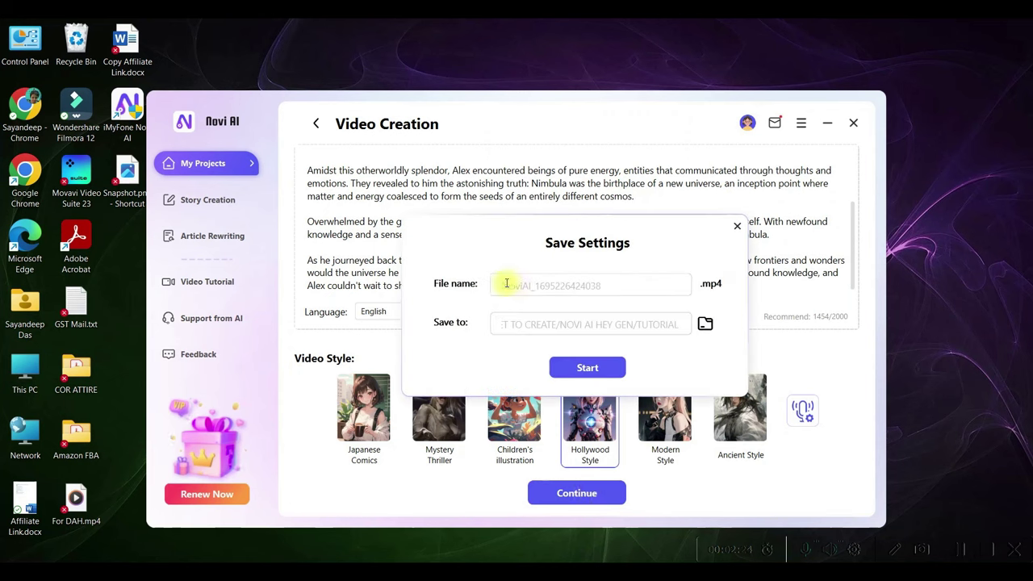
pyautogui.moveTo(507, 284); pyautogui.dragTo(633, 291)
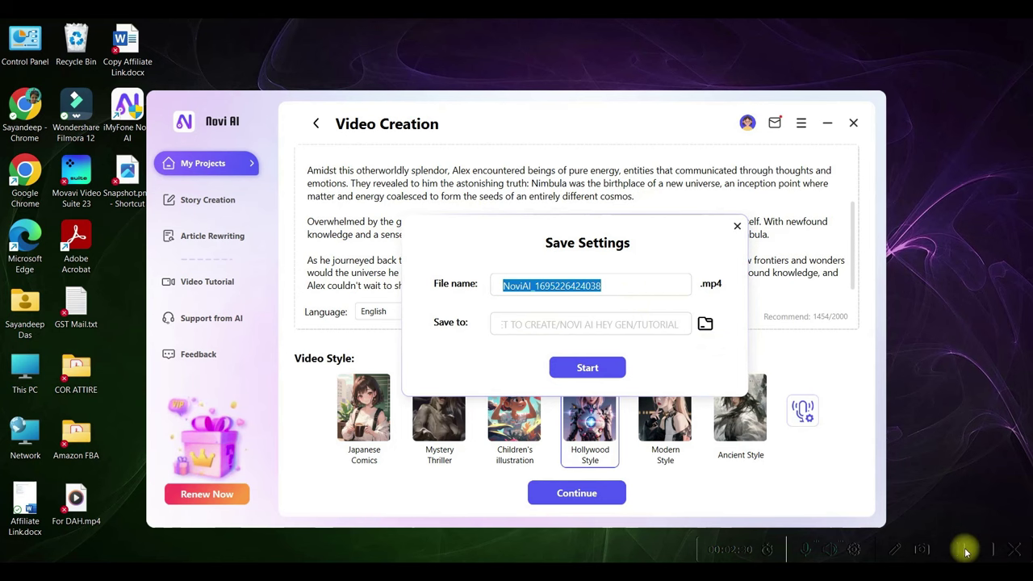
pyautogui.press('BackSpace')
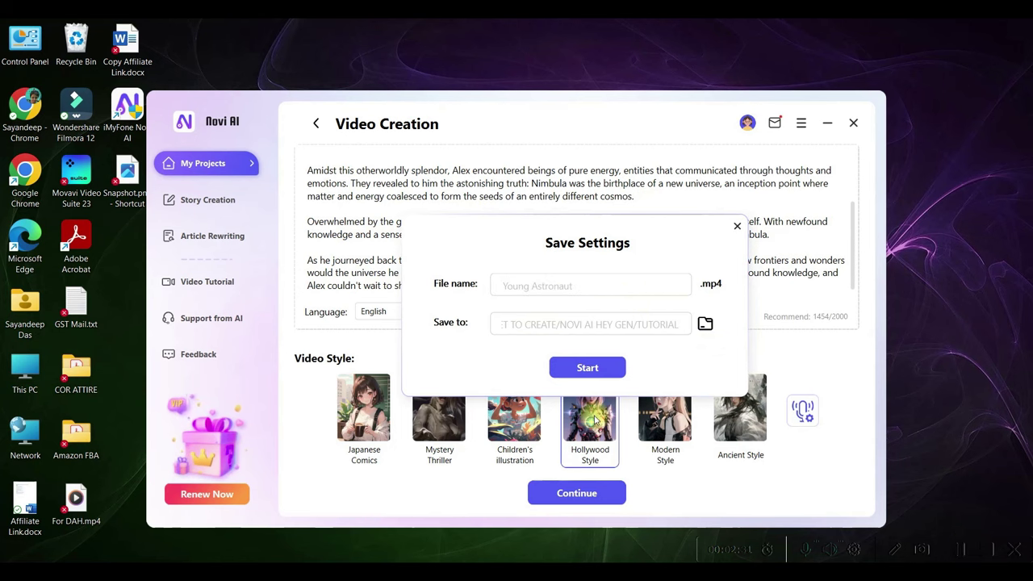
pyautogui.click(596, 369)
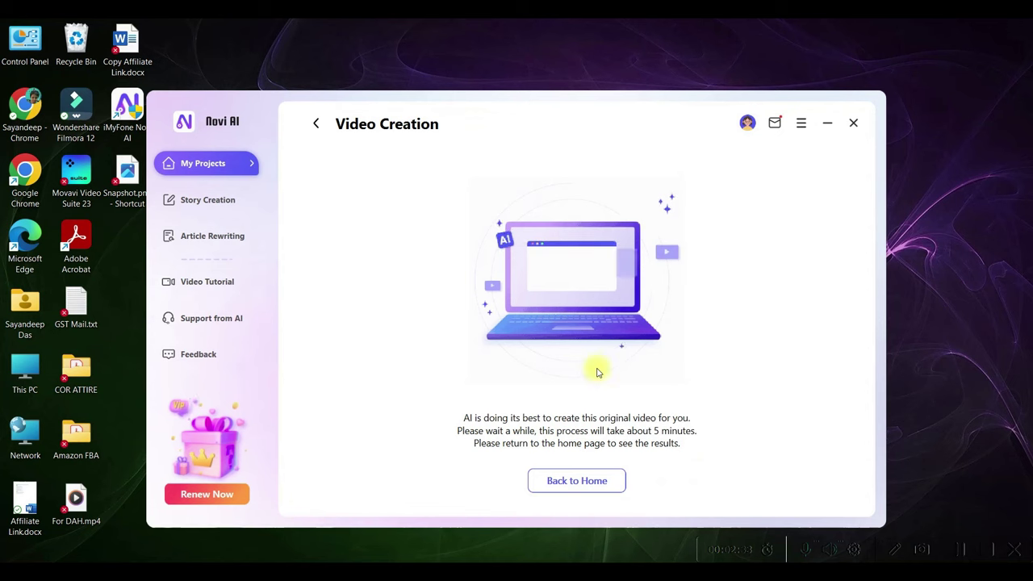
pyautogui.click(592, 483)
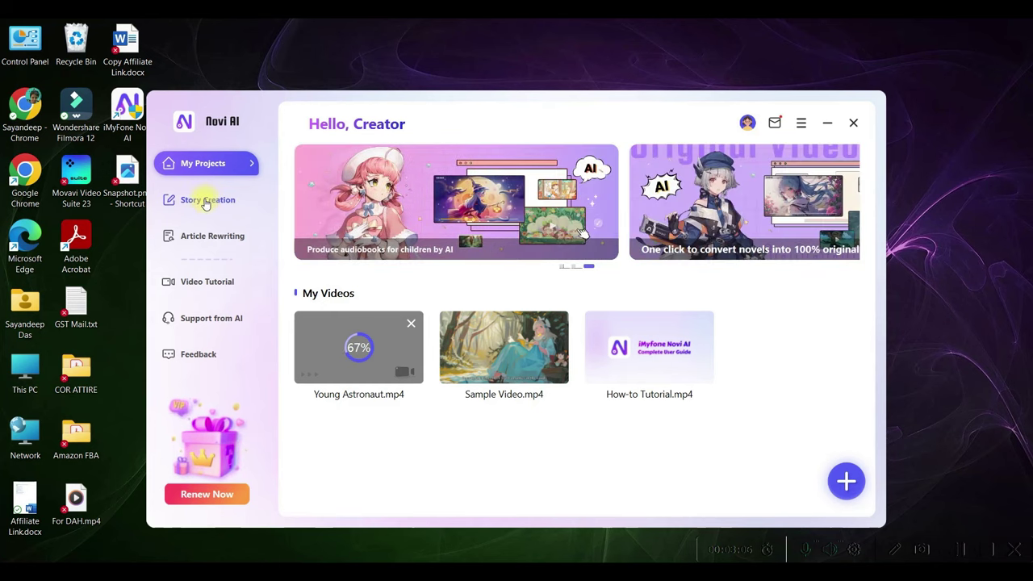
# Generate a Children's Story about a cute little boy with a super power to understand birds' language who saves the birds from rays of Mobile towers
pyautogui.click(206, 203)
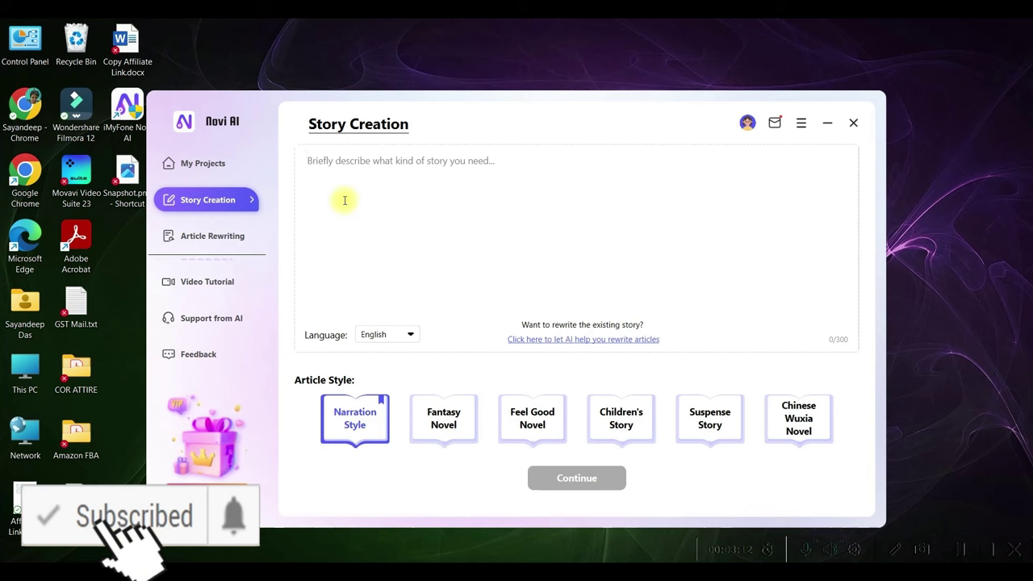
pyautogui.click(306, 157)
pyautogui.write("In a quaint village, a cute little boy named Timmy possessed a remarkable gift—he could understand the language of birds. One day, he overheard the birds lamenting the harmful rays emanating from nearby mobile towers, causing harm to their nests and well-being.  Determined to help his feathered friends, Timmy persuaded the villagers to relocate the towers to a safer distance. With their cooperation, the towers were moved, and the grateful birds sang songs of joy. Timmy's superpower not only saved the birds but also strengthened the bond between humans and nature, proving that even a little boy with a big heart can make a world of difference.")
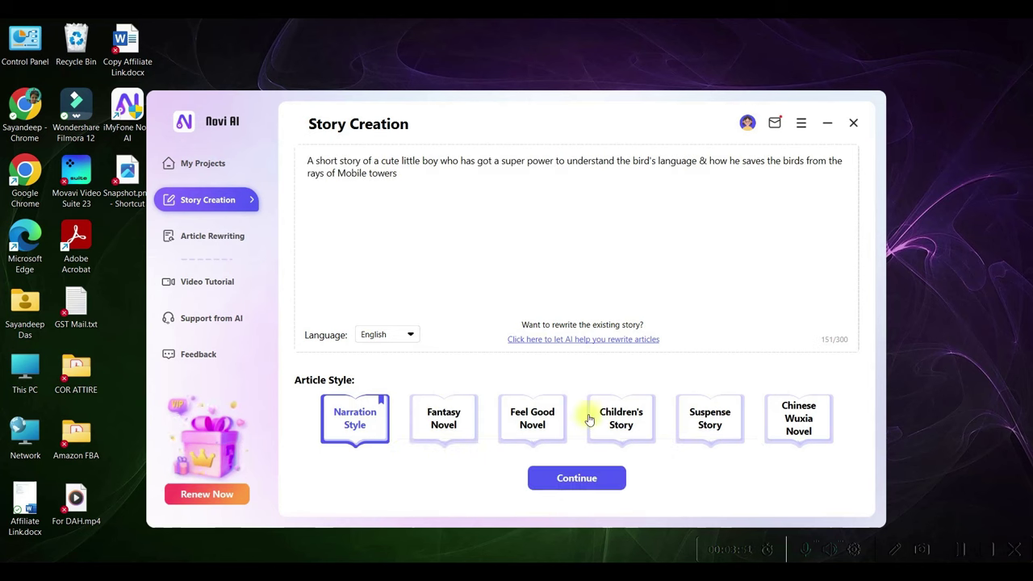
pyautogui.click(634, 425)
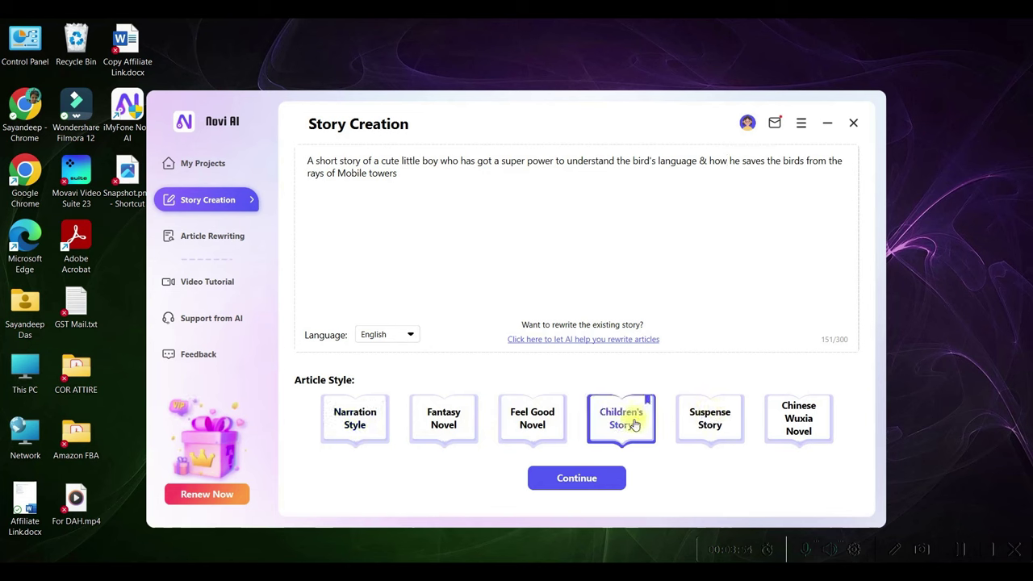
pyautogui.click(590, 482)
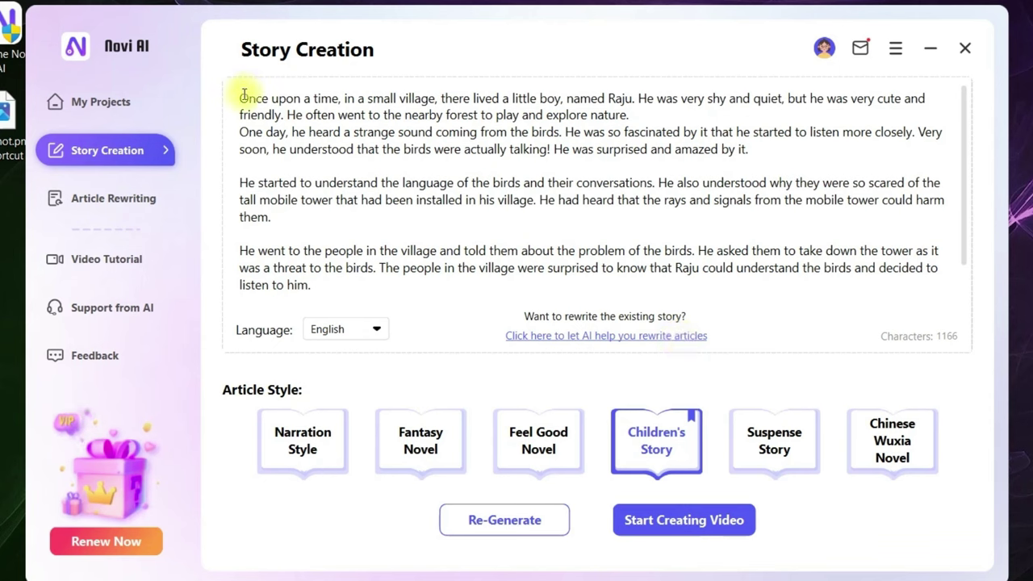
# Start a video from the generated children's story, replacing the existing video content
pyautogui.moveTo(239, 98); pyautogui.dragTo(385, 284)
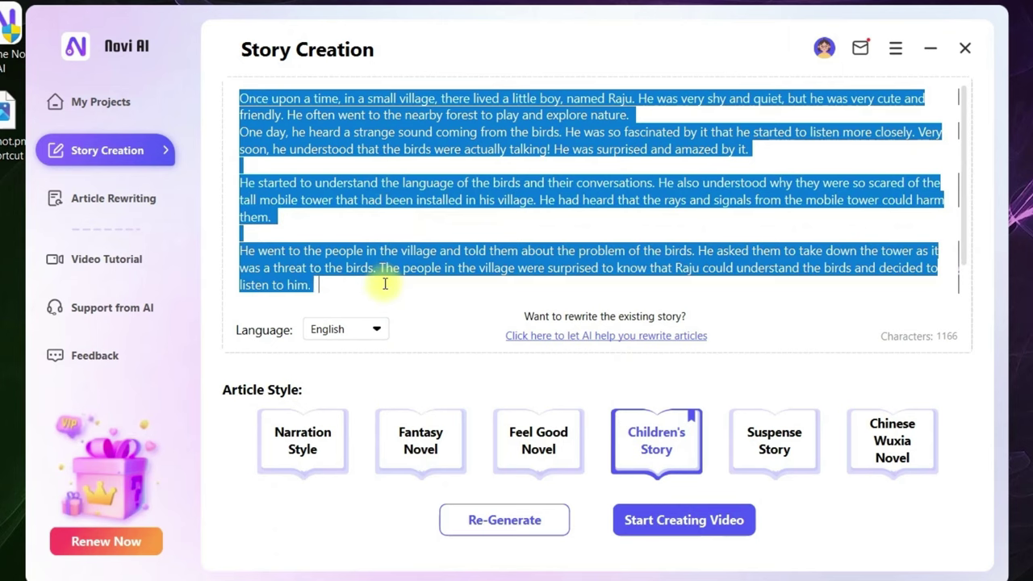
pyautogui.click(695, 523)
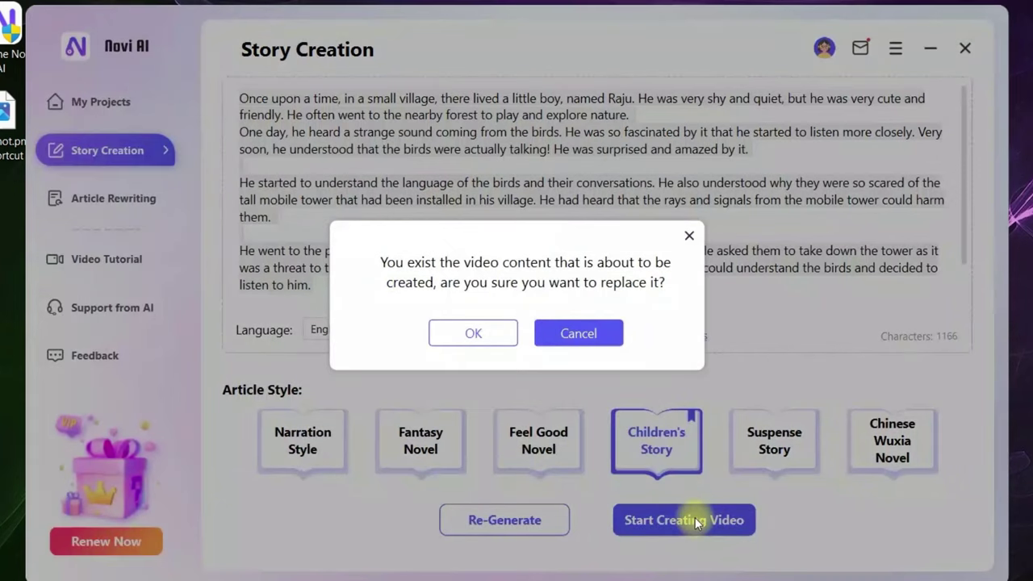
pyautogui.click(578, 333)
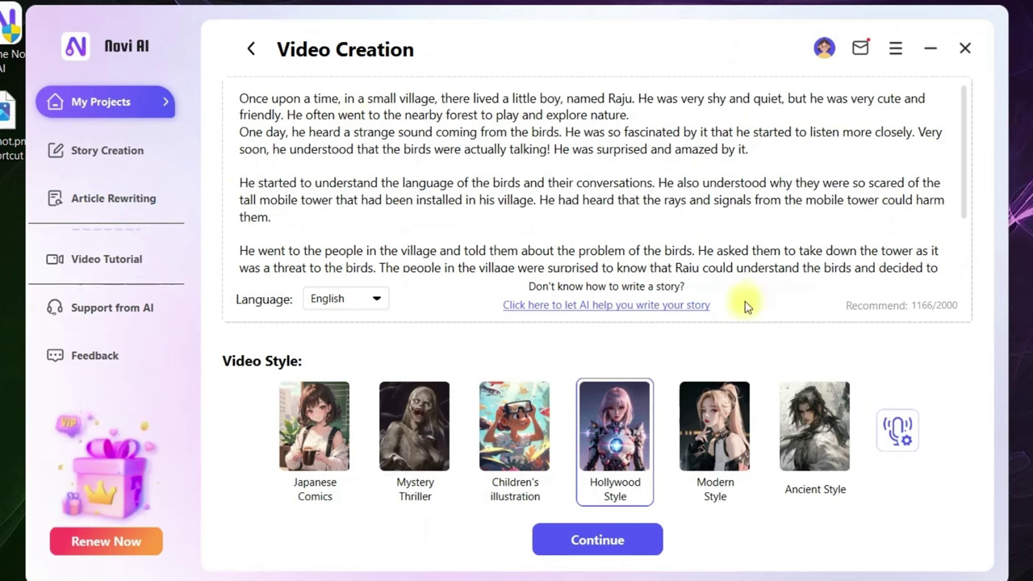
# Choose the Children's illustration video style and set the dubber to Toby
pyautogui.click(515, 434)
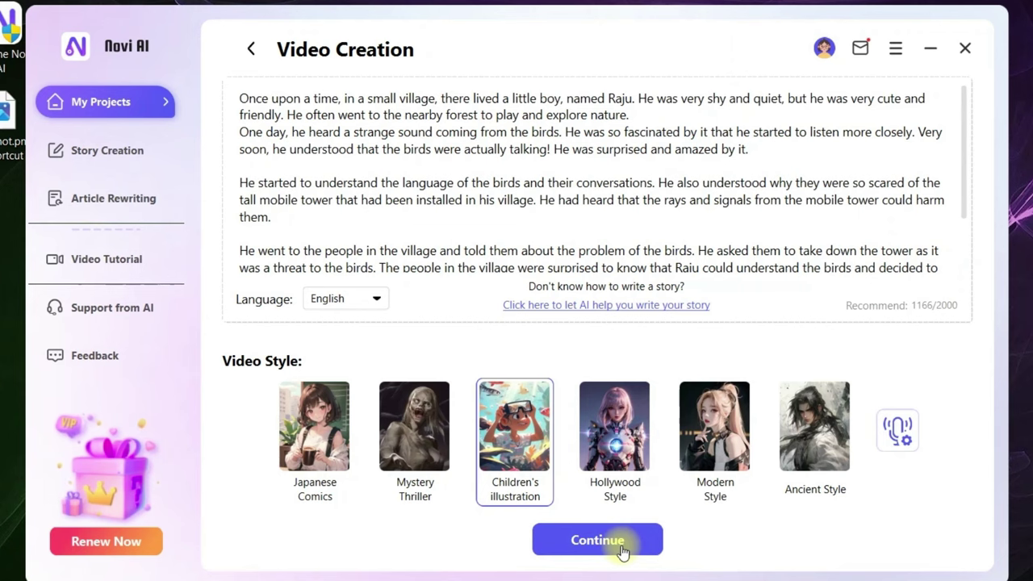
pyautogui.click(898, 429)
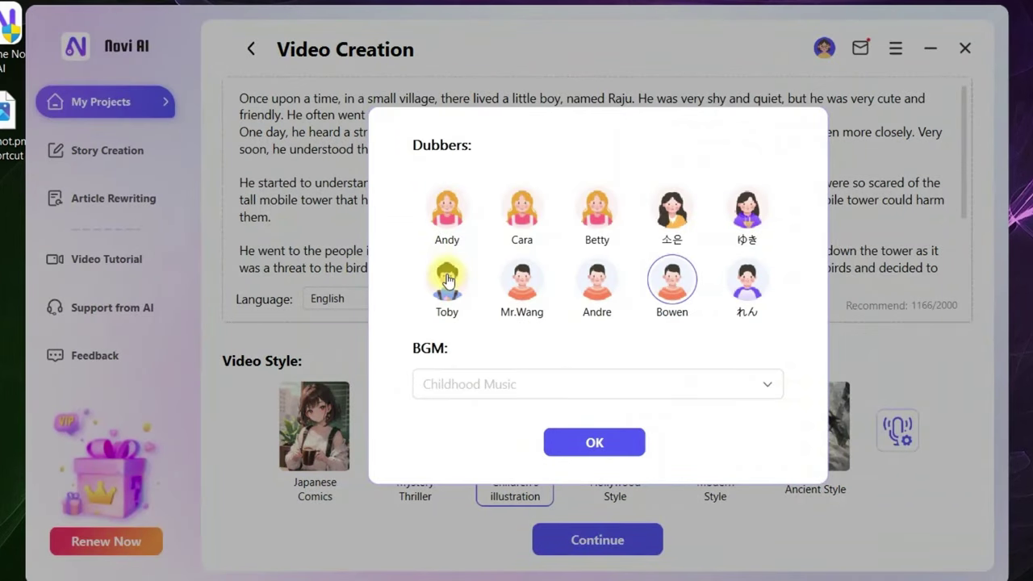
pyautogui.click(448, 283)
pyautogui.click(597, 441)
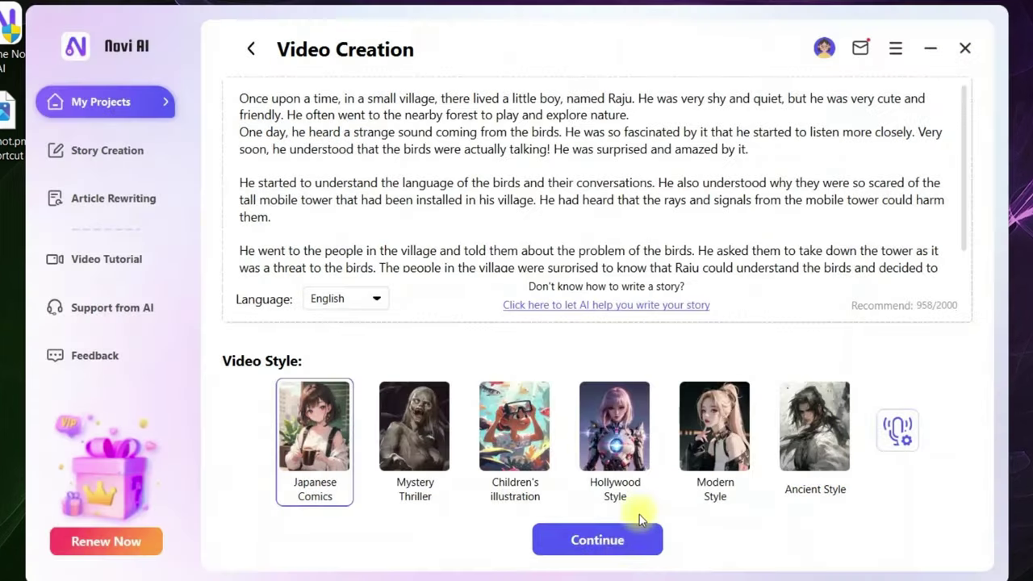
# Apply the Children's illustration video style, name the output video Small Boy and start generating it
pyautogui.click(514, 428)
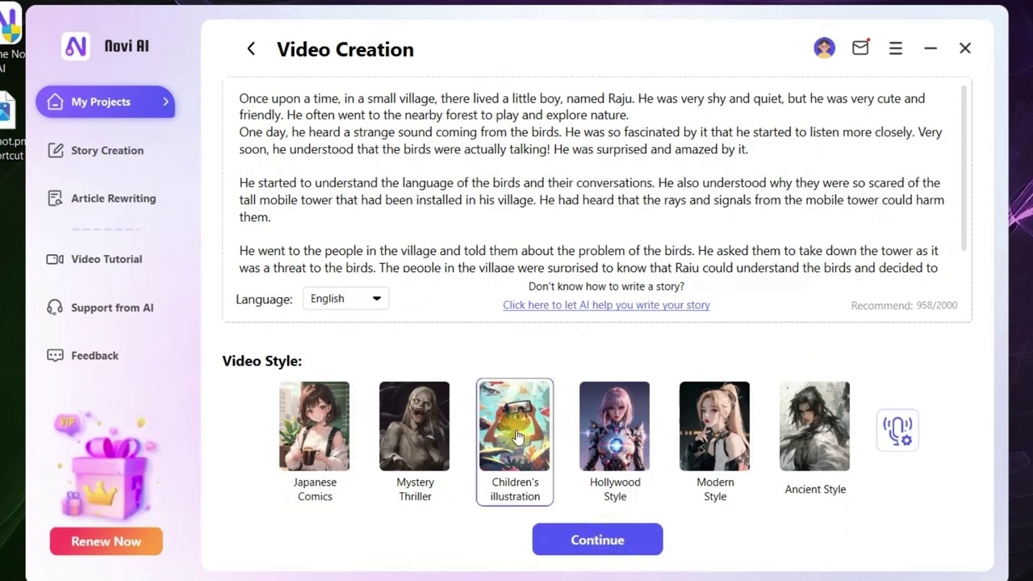
pyautogui.click(615, 542)
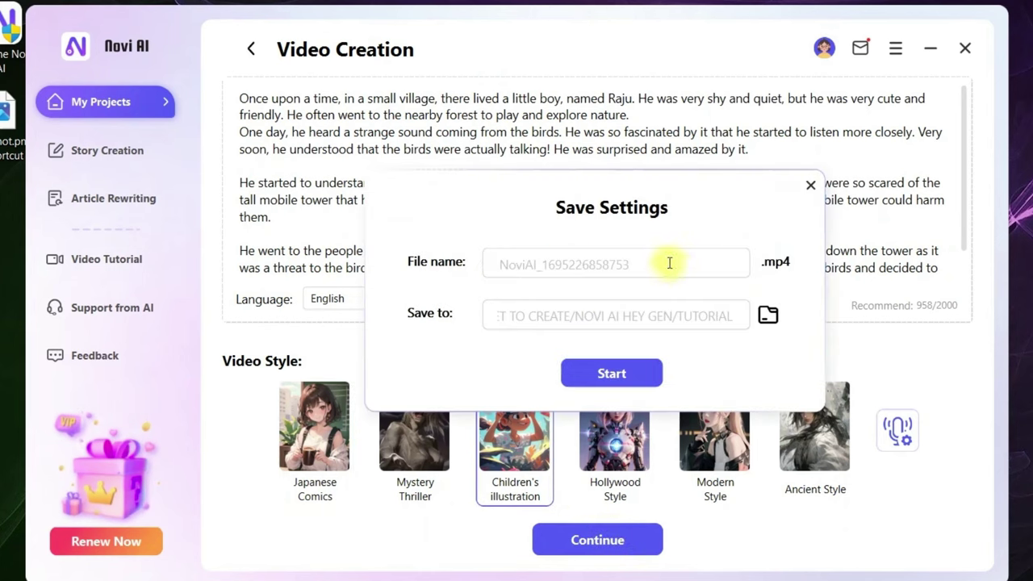
pyautogui.moveTo(661, 263); pyautogui.dragTo(476, 272)
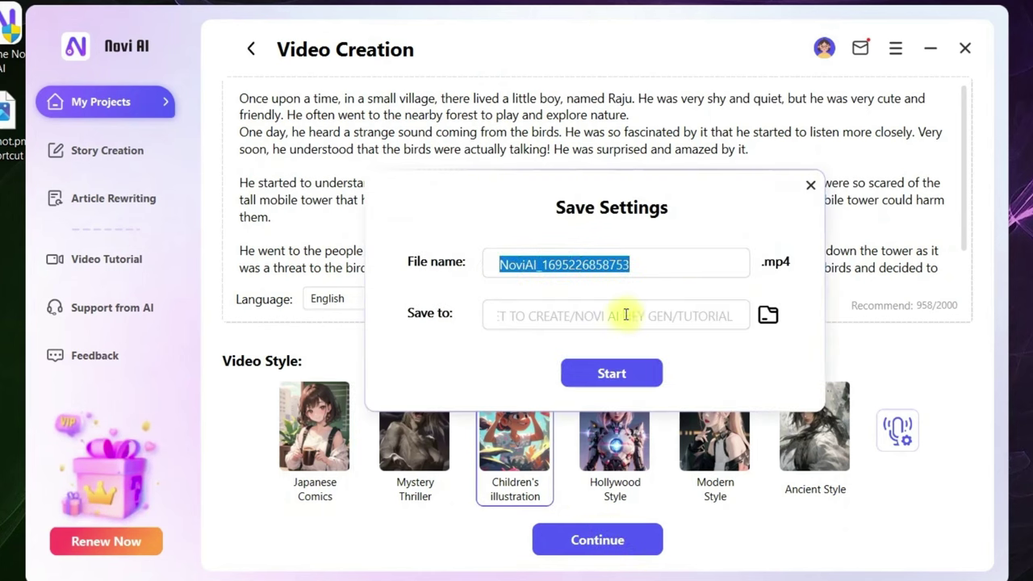
pyautogui.click(621, 376)
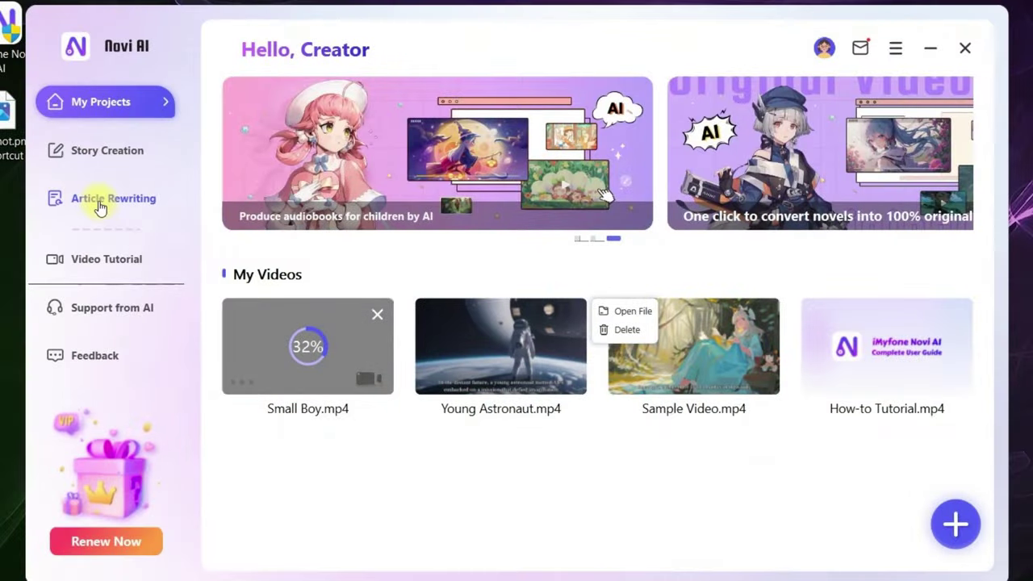
# Open Article Rewriting, paste the full Norway article and replace it with the shorter text beginning "Norway, a realm of fantasy"
pyautogui.click(100, 206)
pyautogui.click(264, 105)
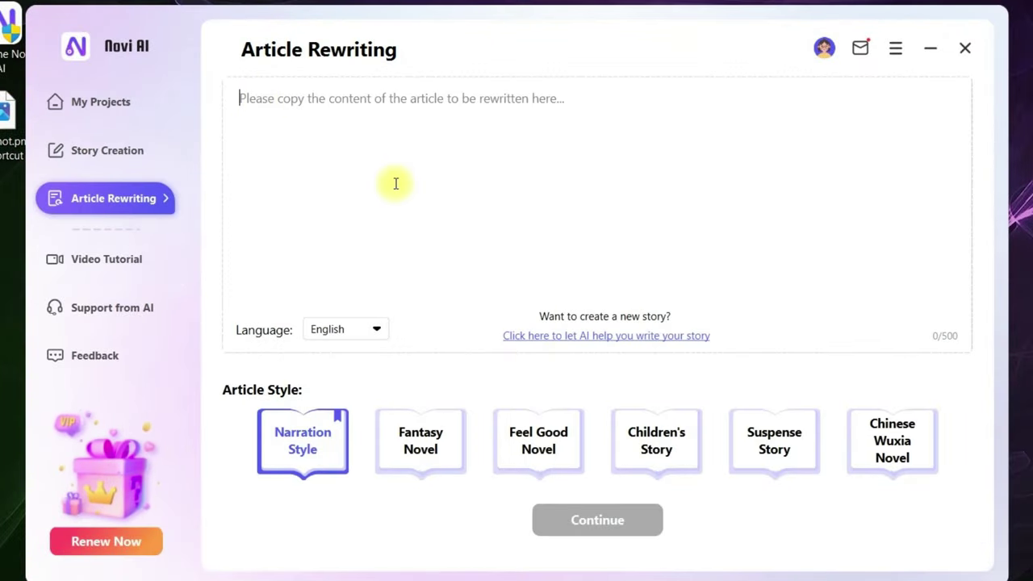
pyautogui.hotkey('ctrl', 'v')
pyautogui.scroll(3, 635, 257)
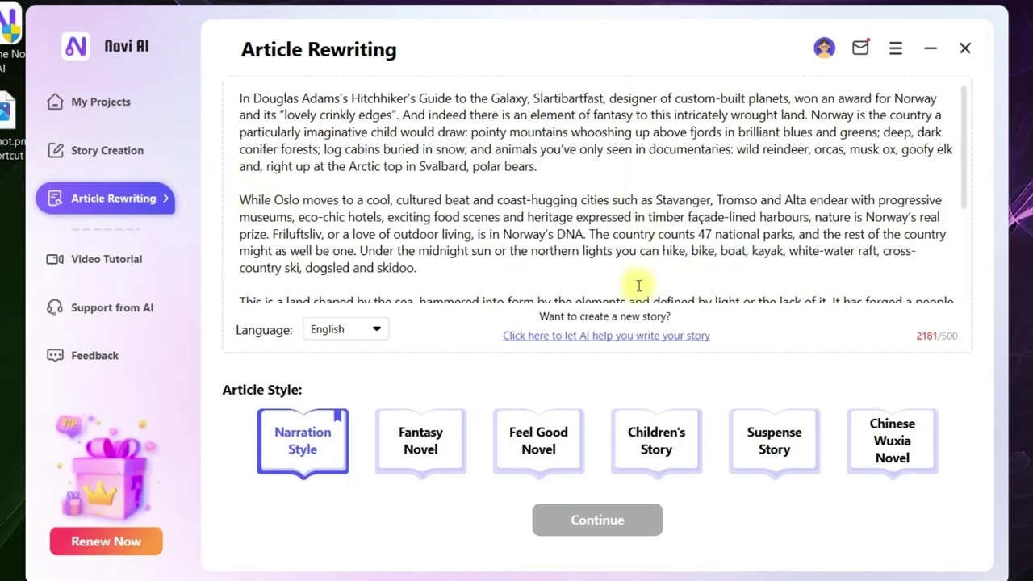
pyautogui.hotkey('ctrl', 'a')
pyautogui.write("Norway, a realm of fantasy, echoes Douglas Adams' description in The Hitchhiker's Guide to the Galaxy. It's a land where imagination materializes, where crinkly-edged fjords and soaring mountains merge with deep forests, snow-clad cabins, and exotic wildlife. Reindeer, orcas, musk oxen, elk, and polar bears in Svalbard paint a captivating portrait.")
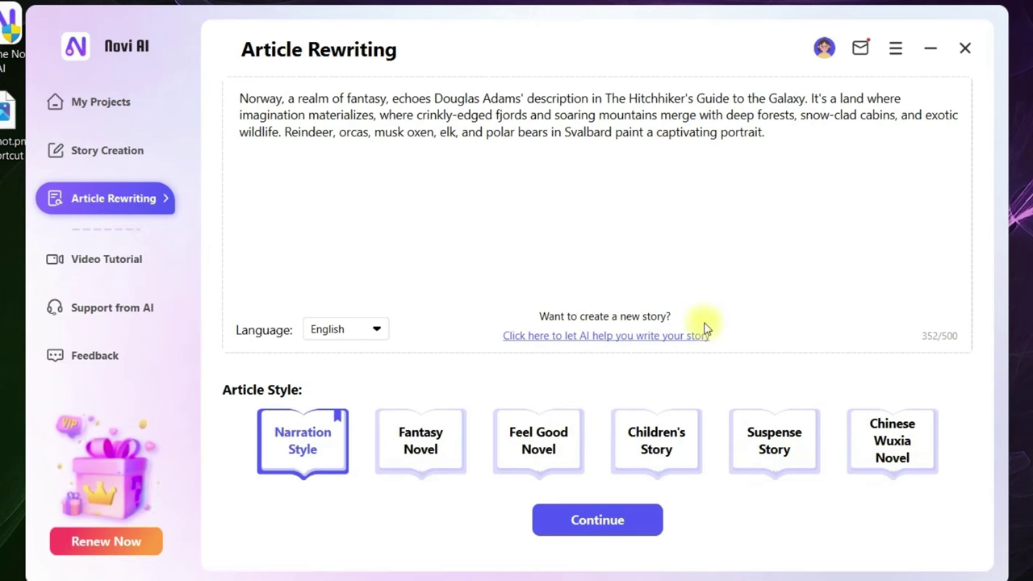
# Go to Story Creation with the Norway story and start creating a video from it
pyautogui.click(605, 337)
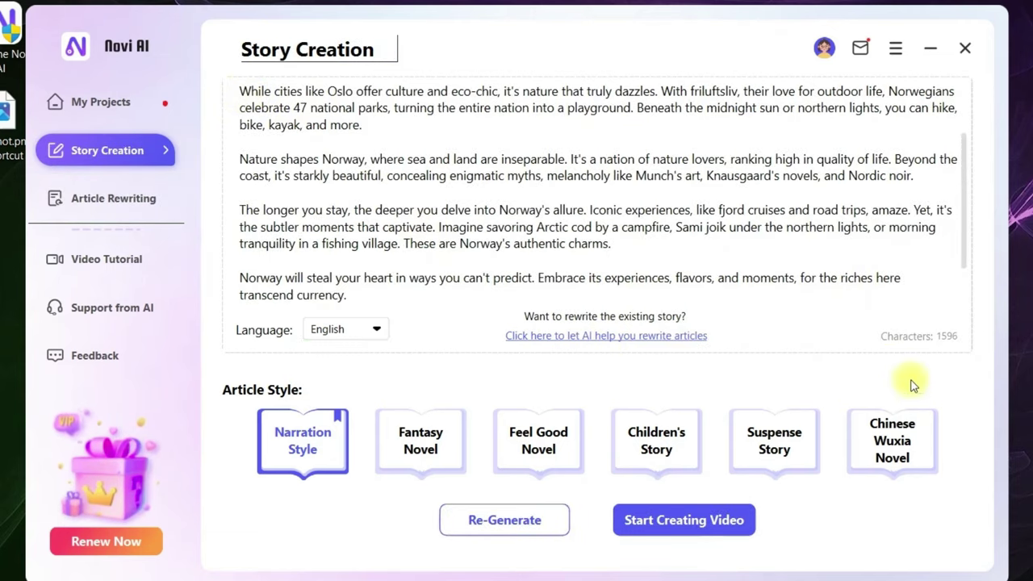
pyautogui.click(685, 523)
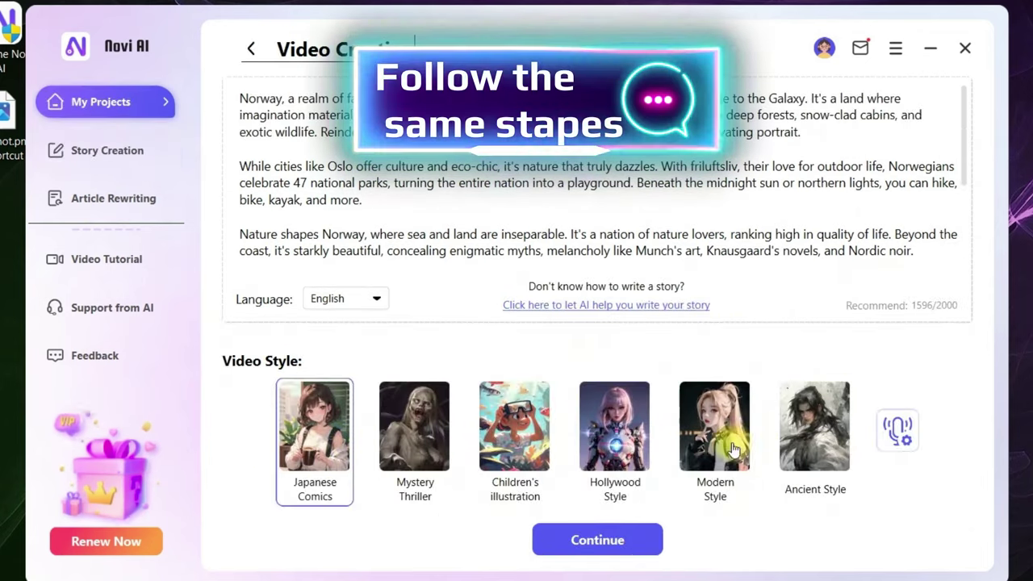
# Choose Modern Style for the Norway video, set the dubber to Cara and open the background music choices
pyautogui.click(715, 435)
pyautogui.click(898, 435)
pyautogui.click(521, 212)
pyautogui.click(766, 385)
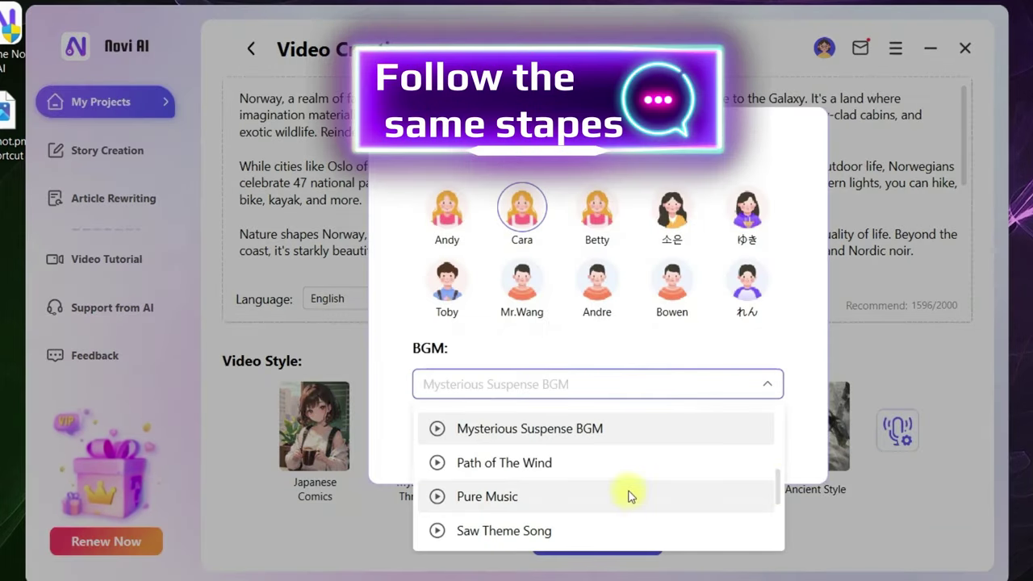